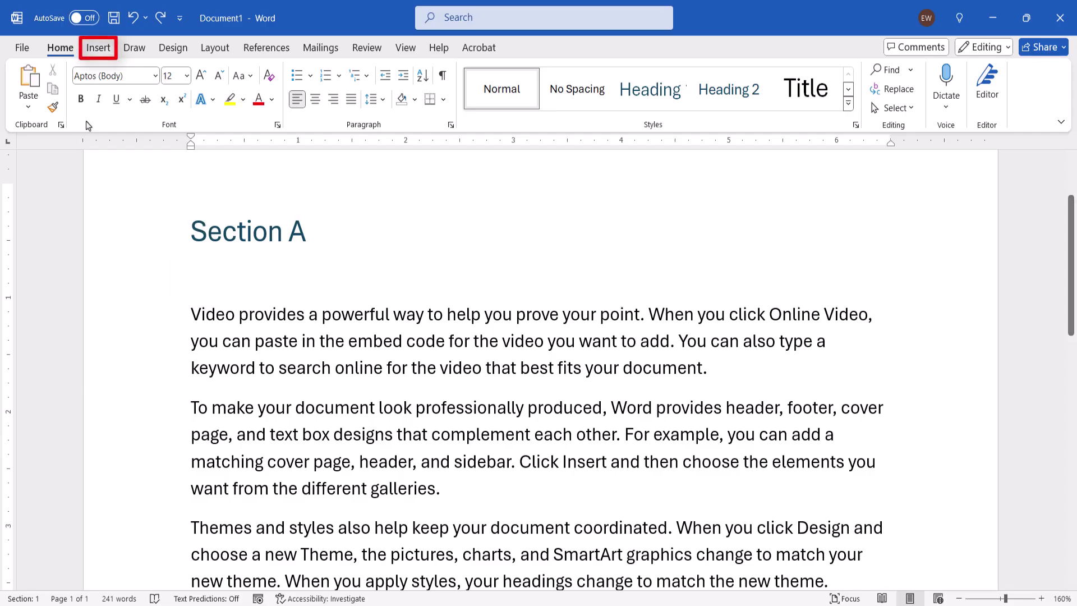
Step: Insert a new drawing canvas below the Section A heading from Insert > Shapes
click(94, 56)
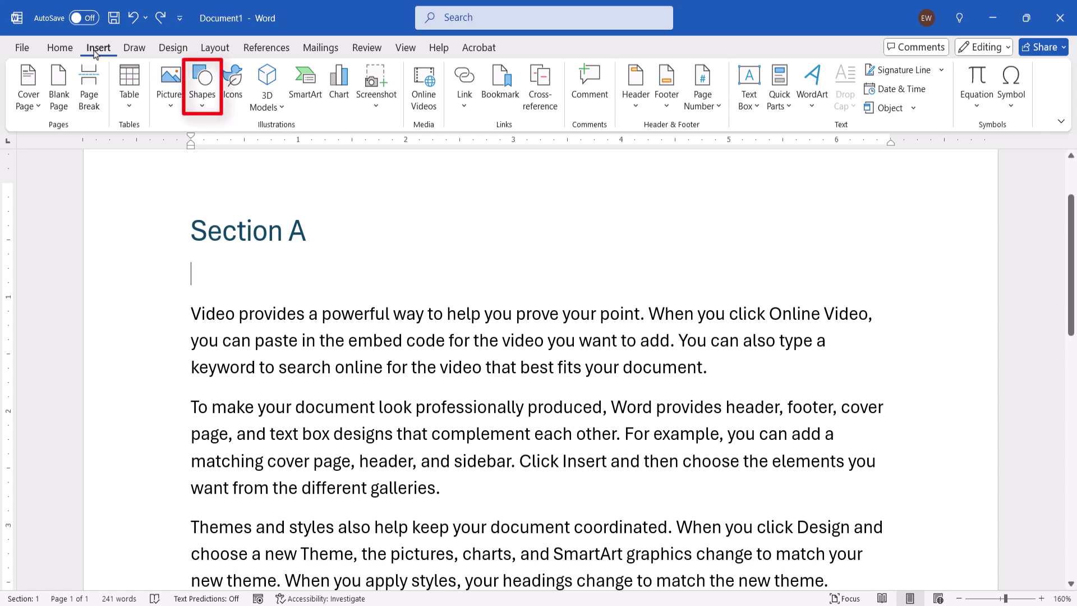
click(198, 104)
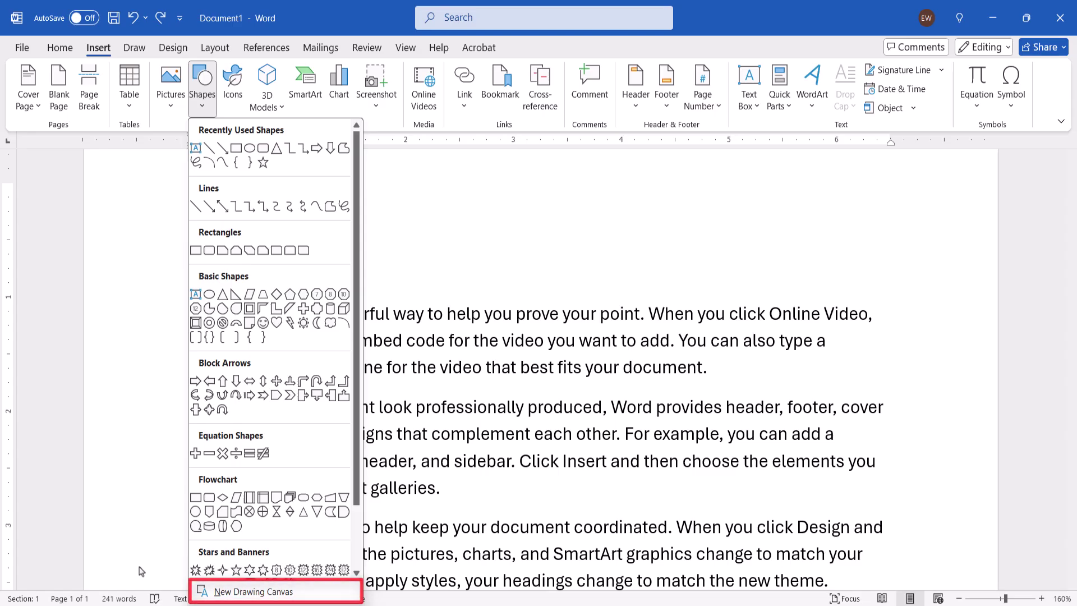
key(Return)
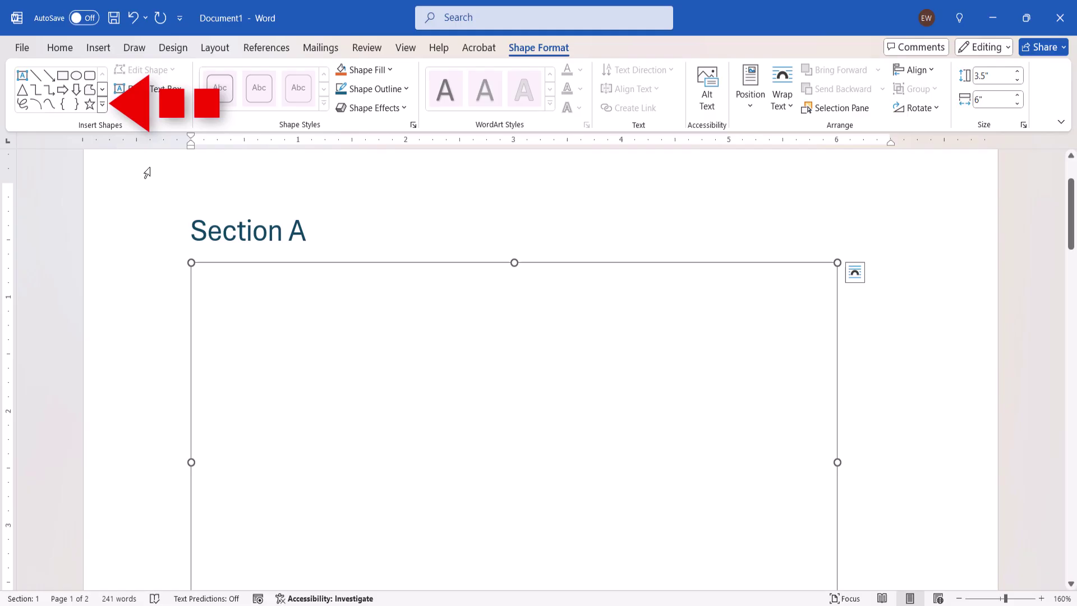
Step: Pick Flowchart: Terminator from the expanded Insert Shapes gallery
click(102, 105)
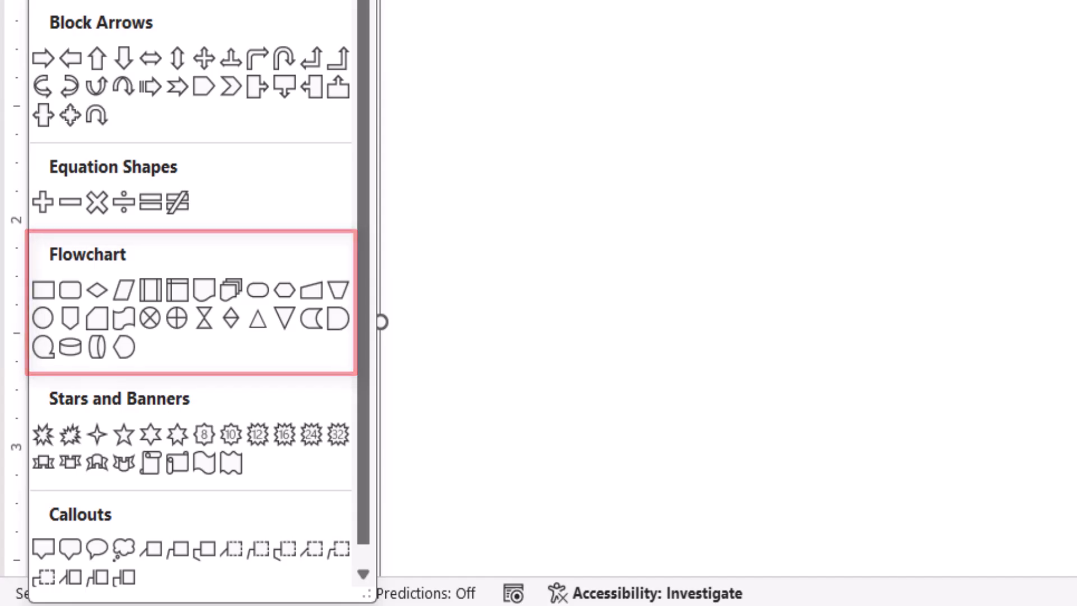
click(249, 306)
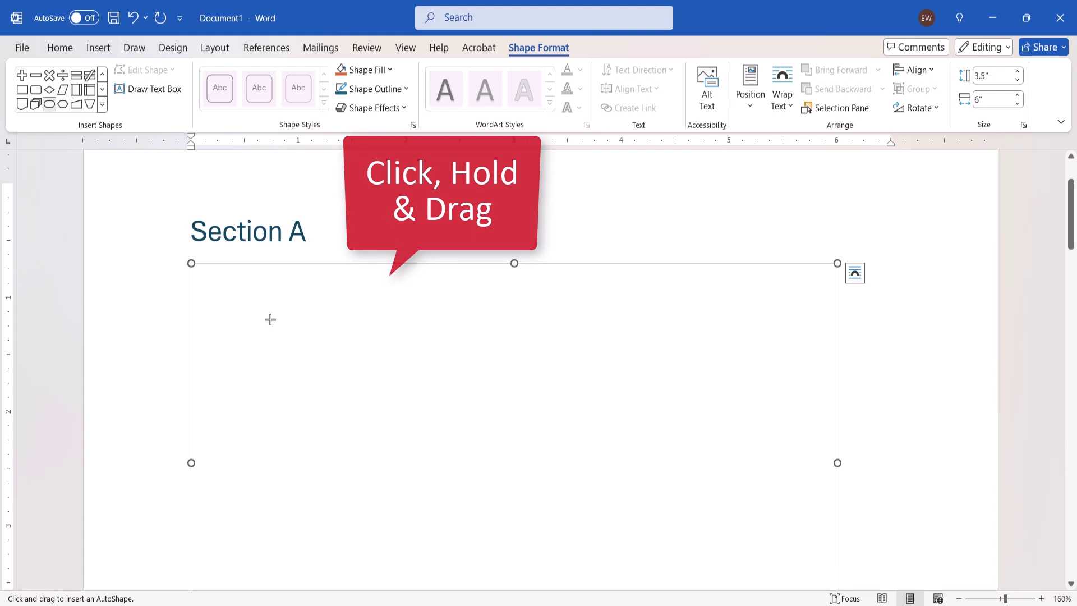
Step: Draw the Terminator on the canvas, enlarge and shift it right, and label it 'Start'
drag(270, 319, 370, 373)
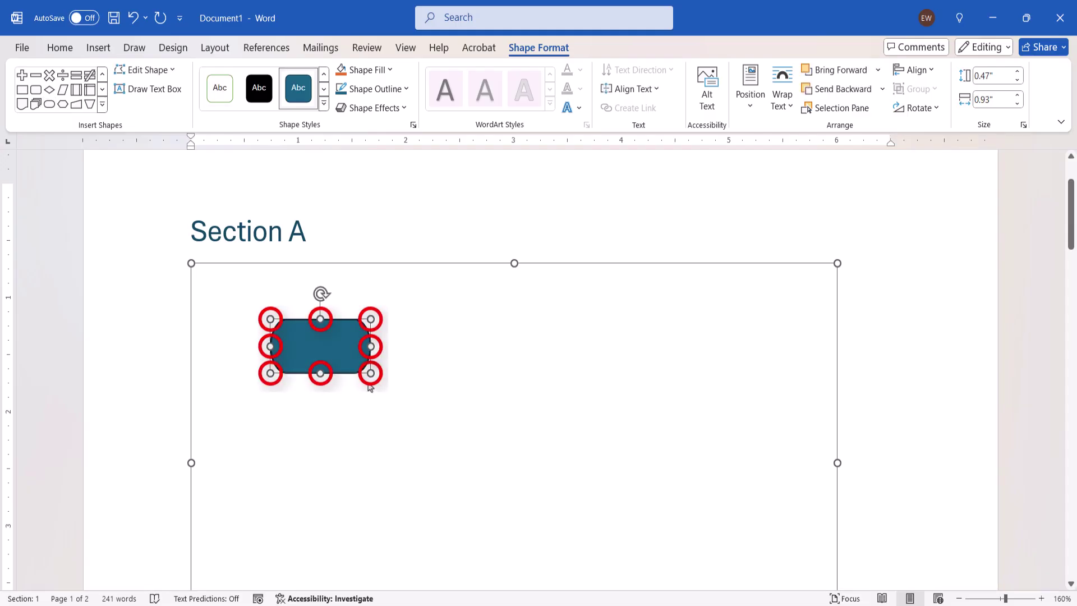
mouse_move(365, 372)
mouse_down()
mouse_move(387, 387)
mouse_move(374, 377)
mouse_up()
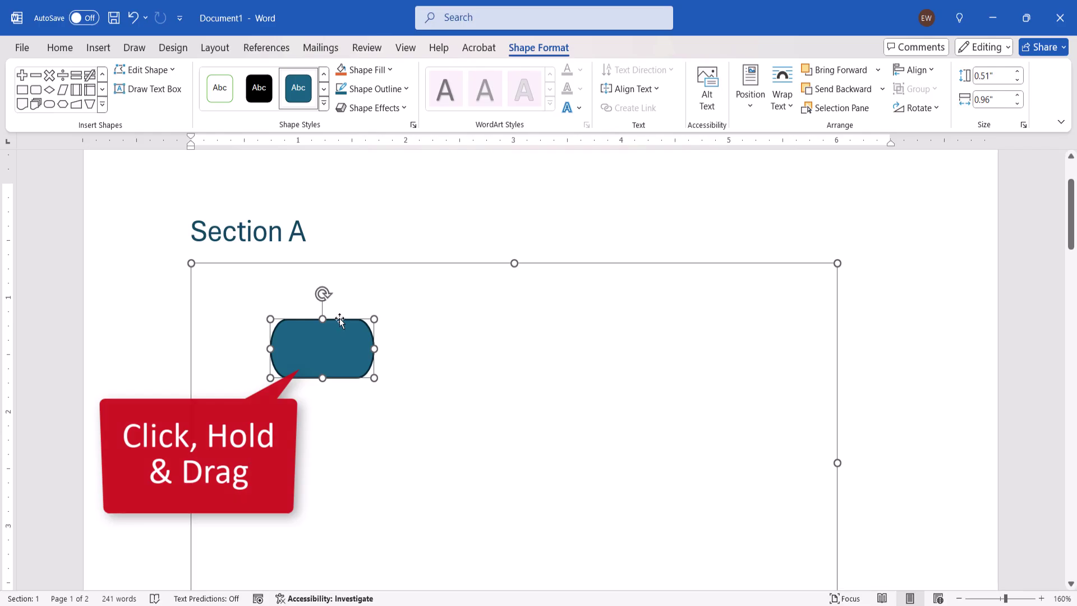
drag(339, 320, 400, 320)
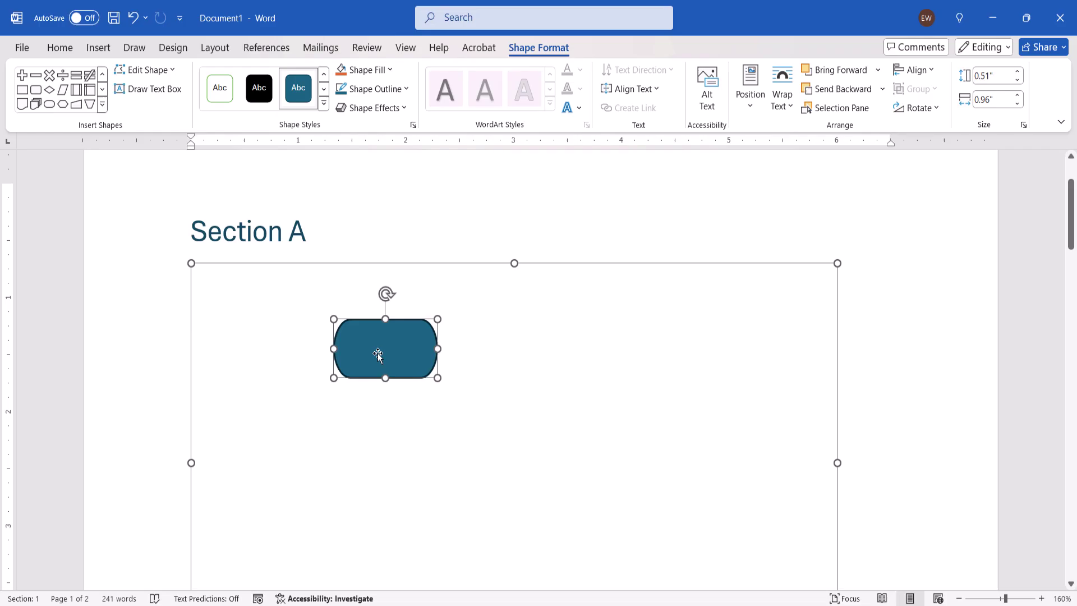
text(Start)
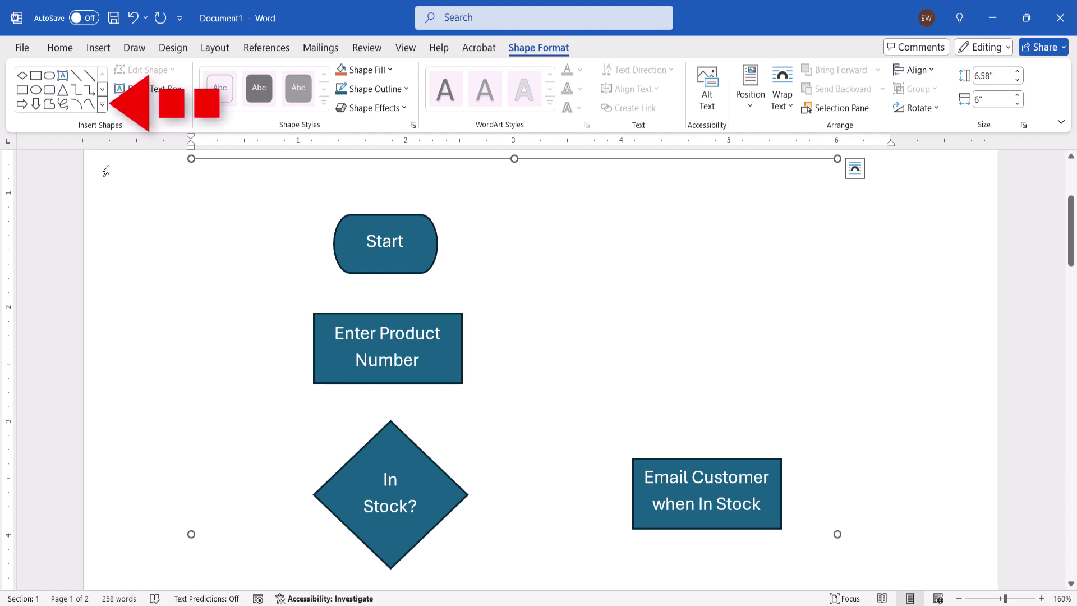
Step: Connect Start to the top of Enter Product Number with an arrow connector
click(102, 105)
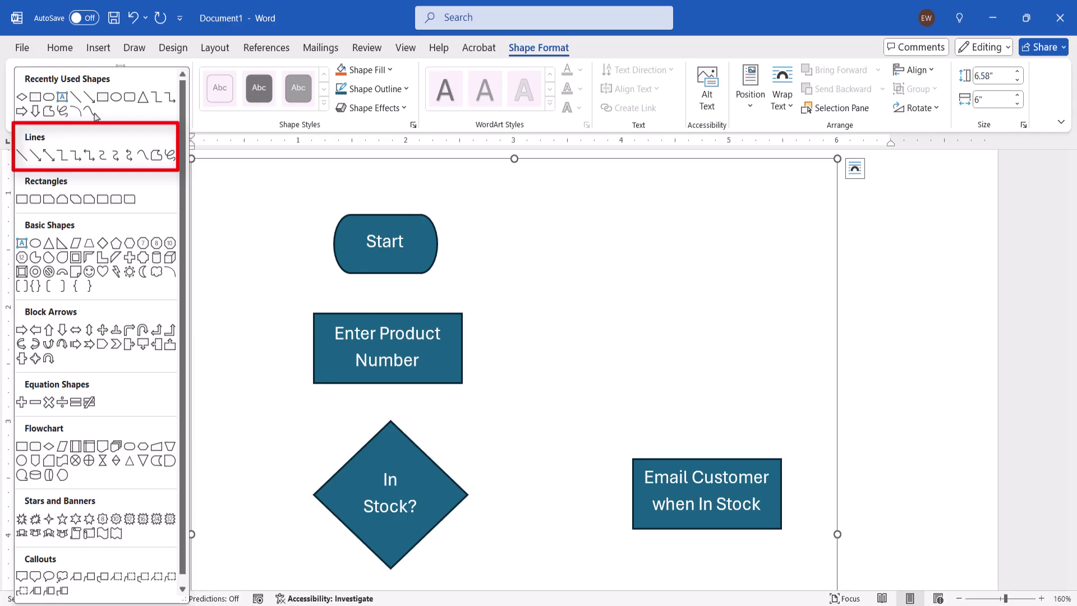
click(35, 154)
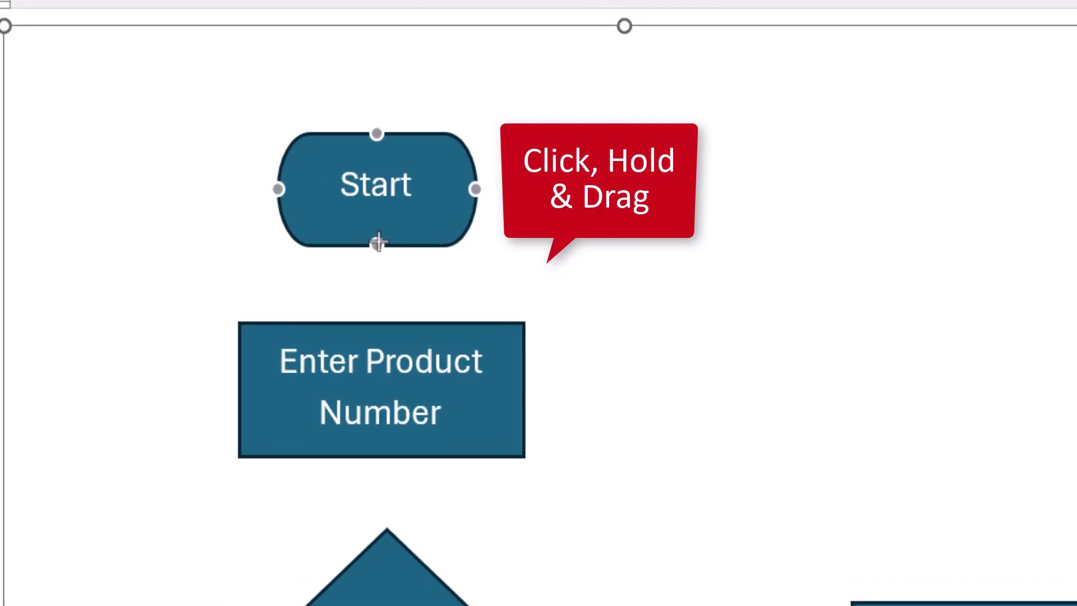
drag(378, 244, 375, 325)
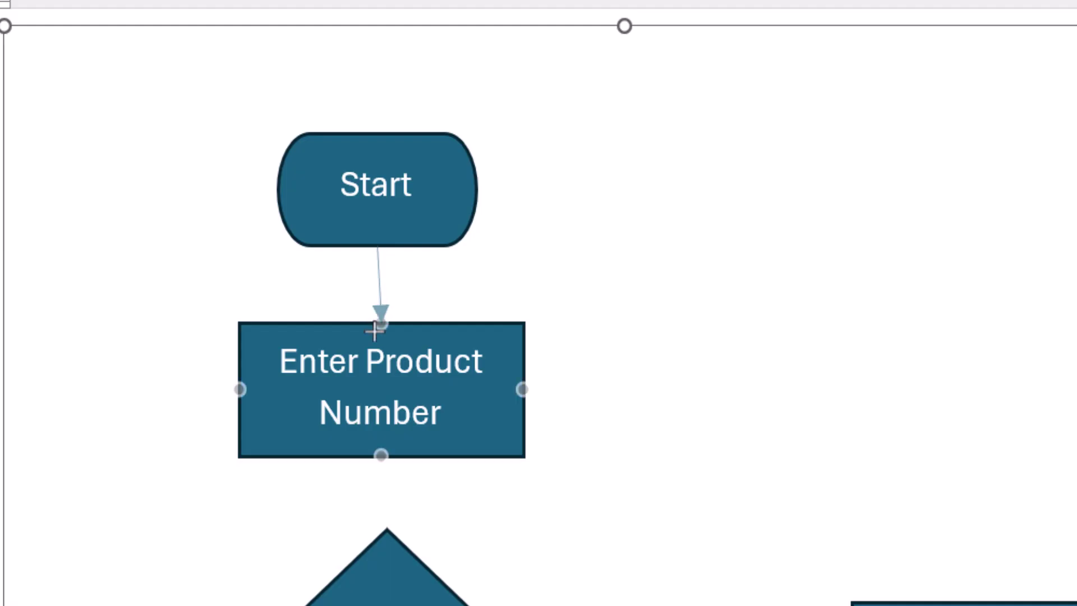
drag(374, 330, 374, 331)
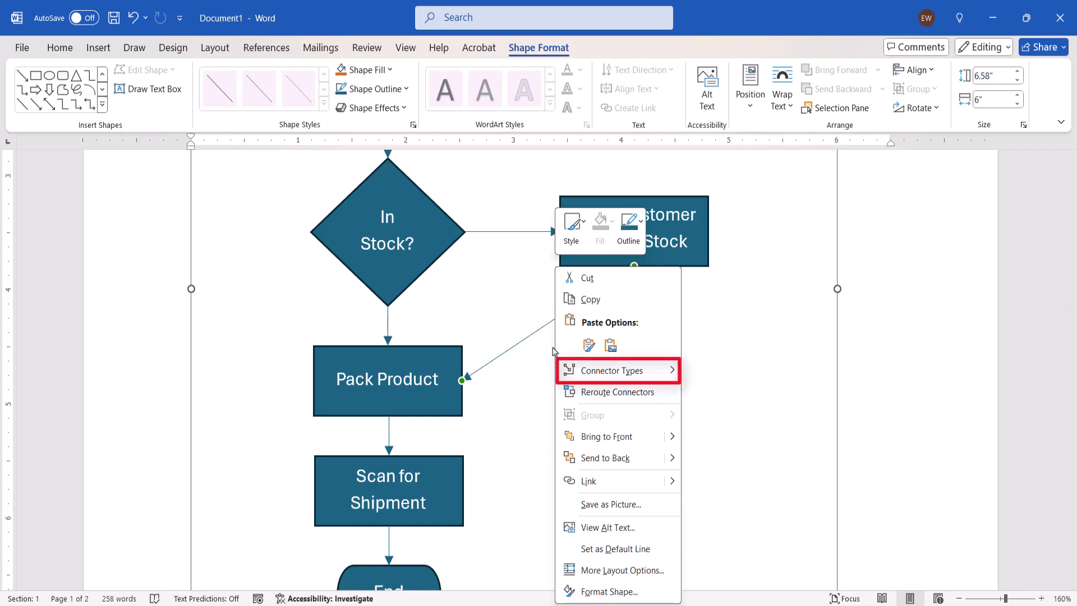
Step: Change the Email Customer-to-Pack Product connector into an Elbow Connector
mouse_move(641, 370)
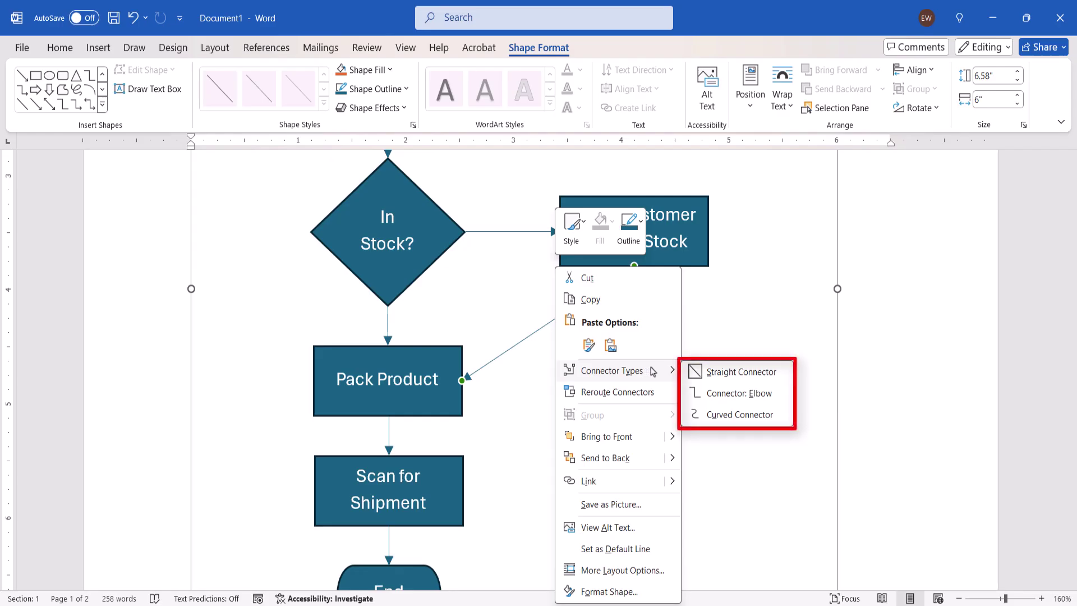
click(729, 393)
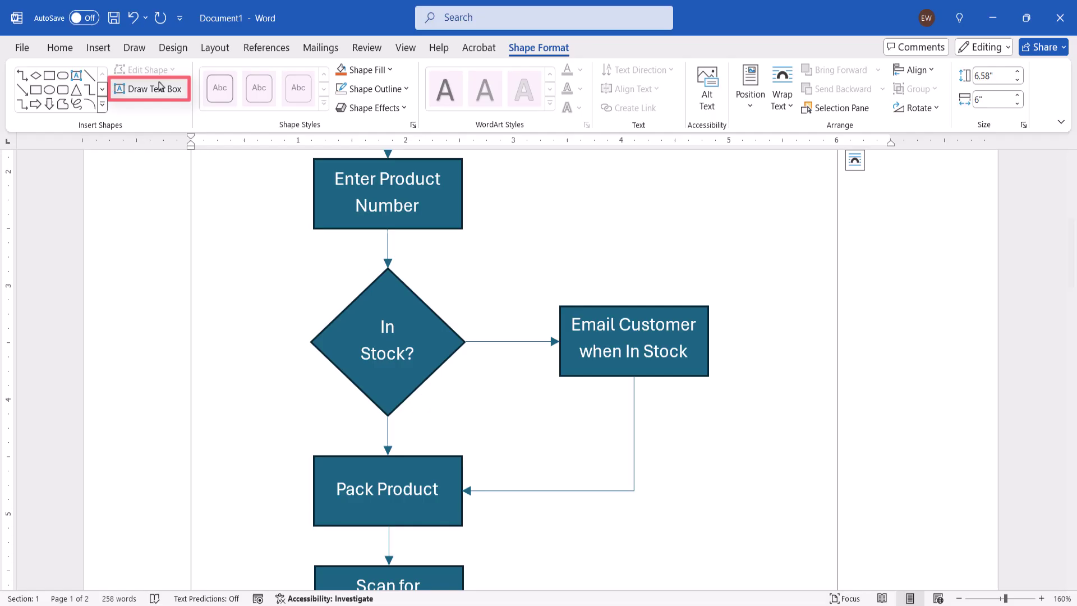
Step: Add a 'No' text box label above the In Stock? right branch, with no outline
click(161, 89)
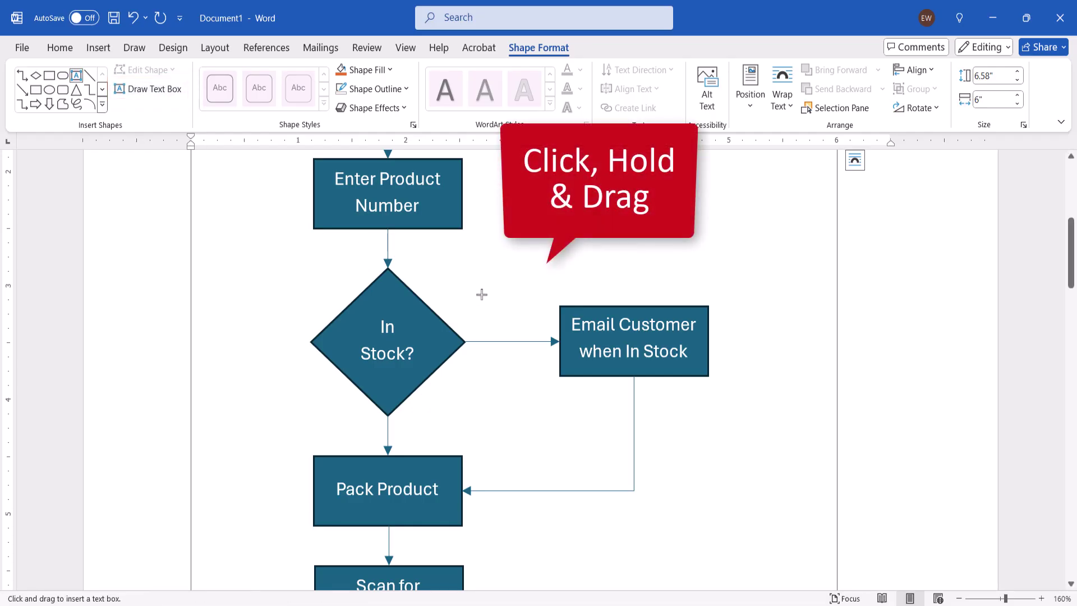
drag(481, 294, 543, 331)
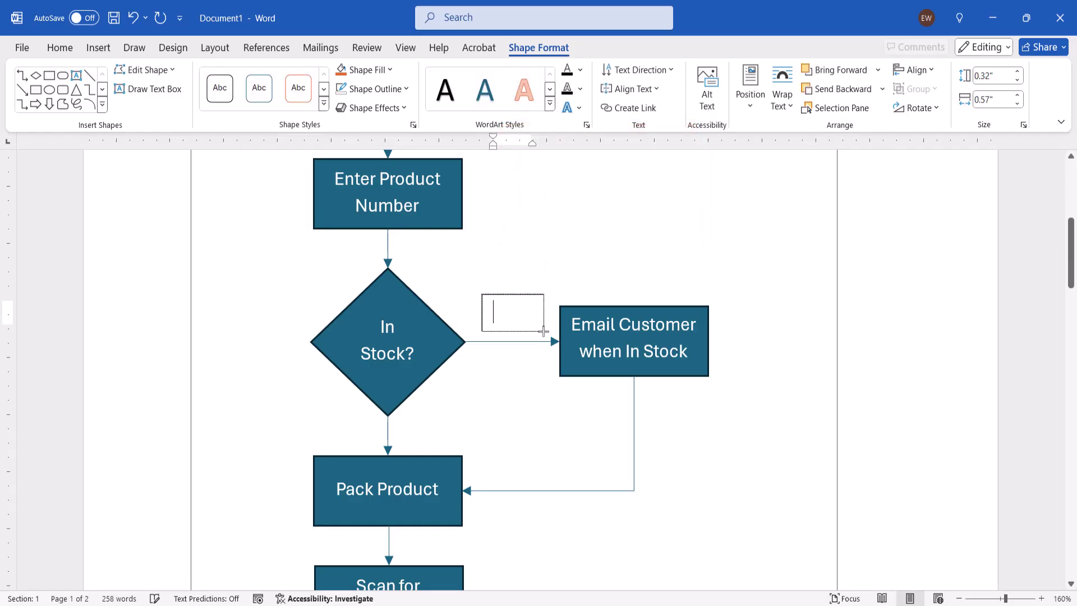
text(No)
click(541, 297)
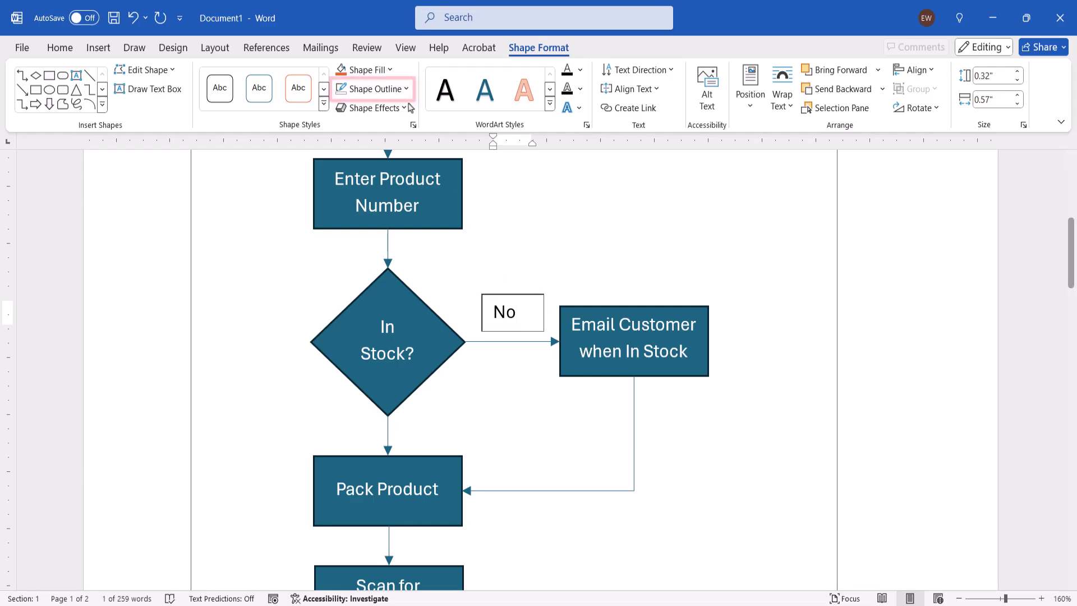
click(405, 89)
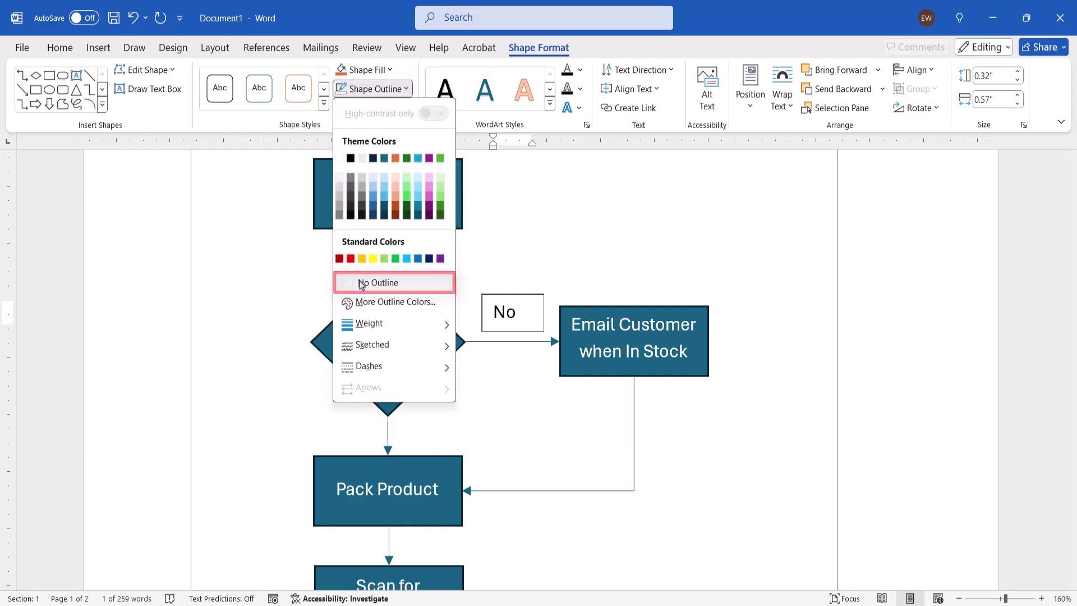
key(Escape)
click(277, 331)
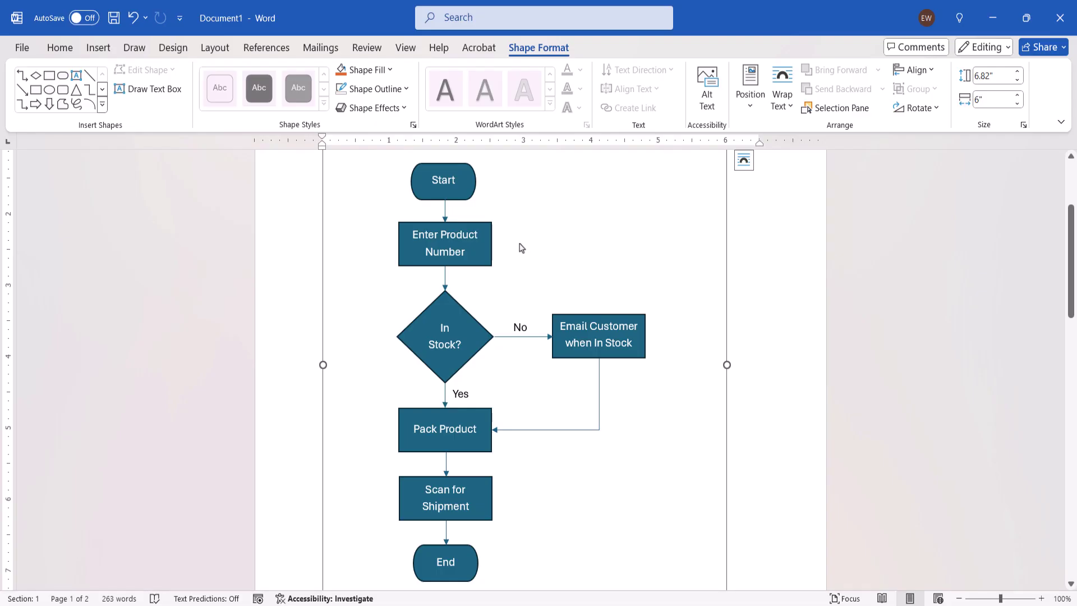
Step: Fill Enter Product Number, Pack Product, Scan for Shipment and Email Customer boxes green
click(483, 246)
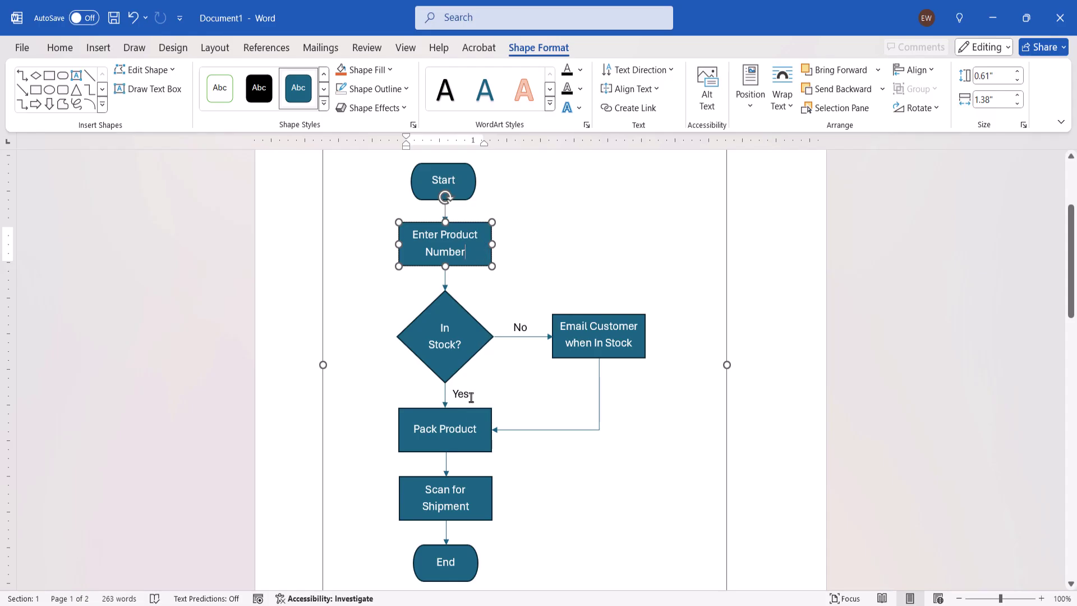
key(ctrl)
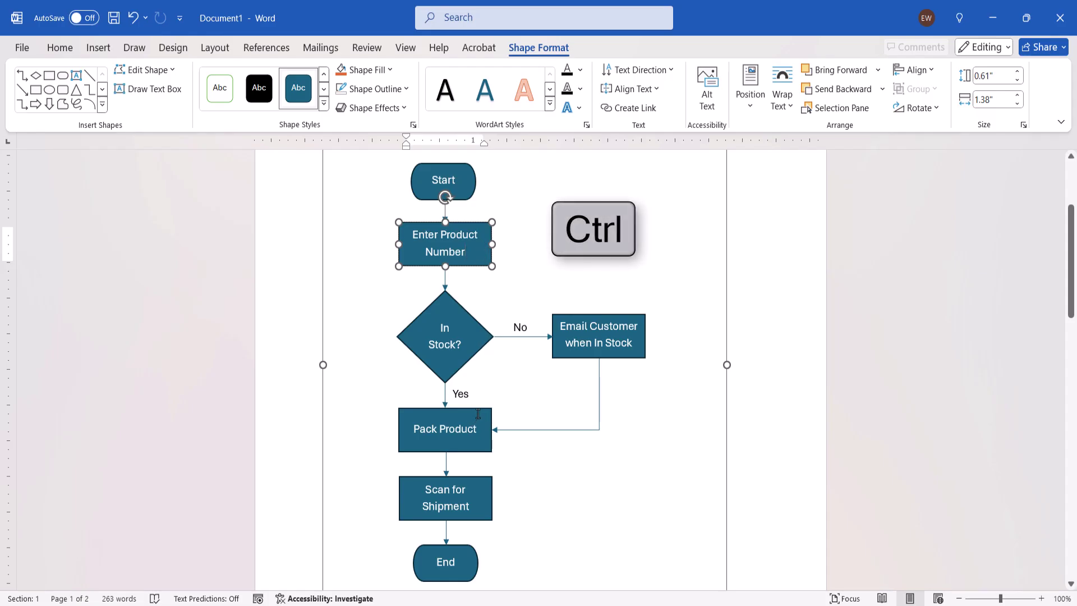
ctrl+click(485, 415)
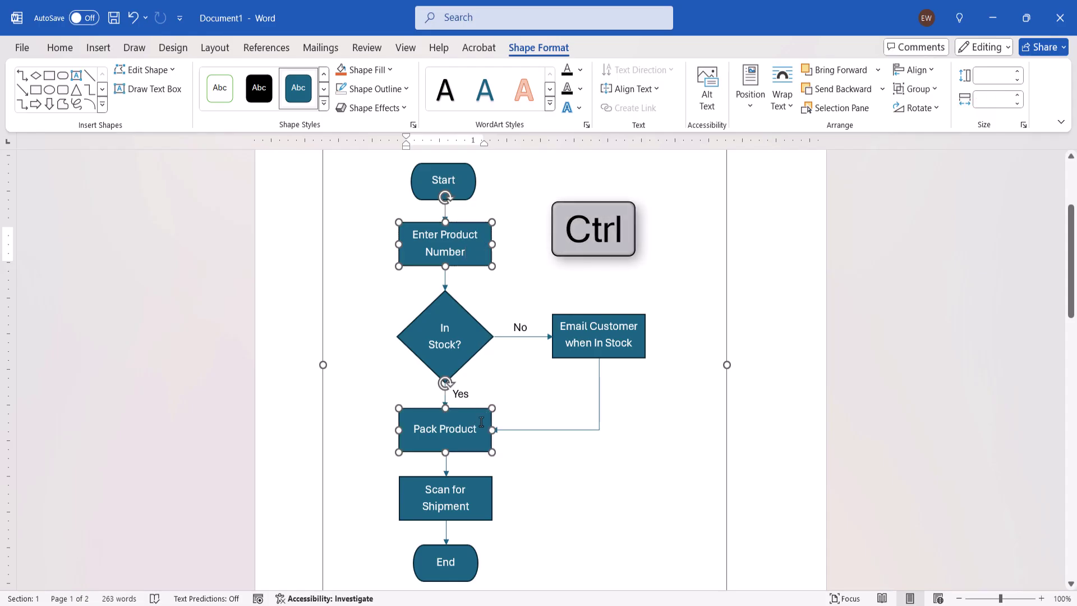
ctrl+click(489, 481)
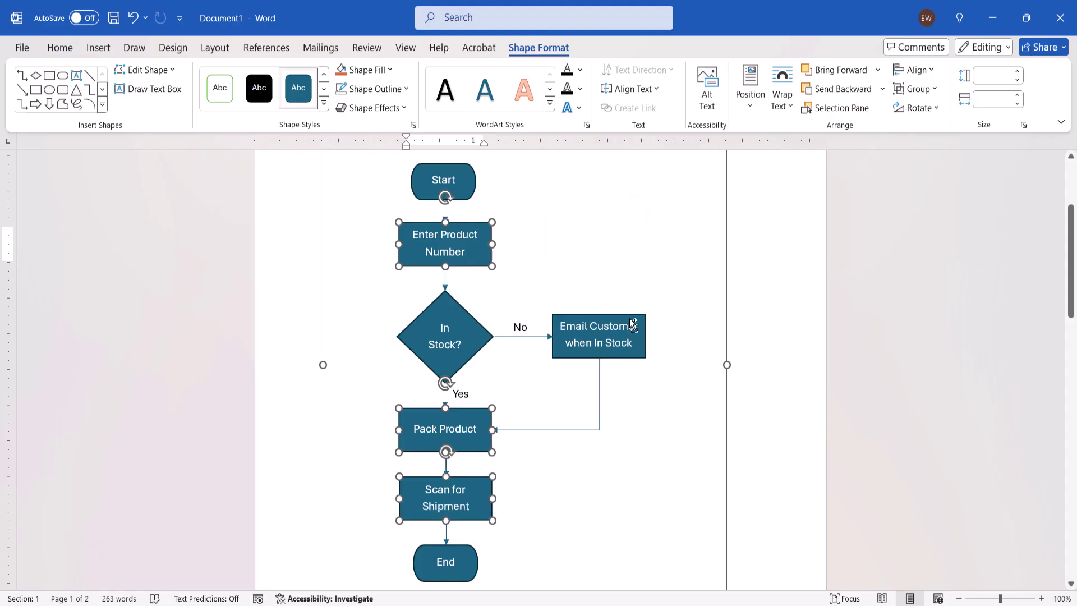
ctrl+click(626, 326)
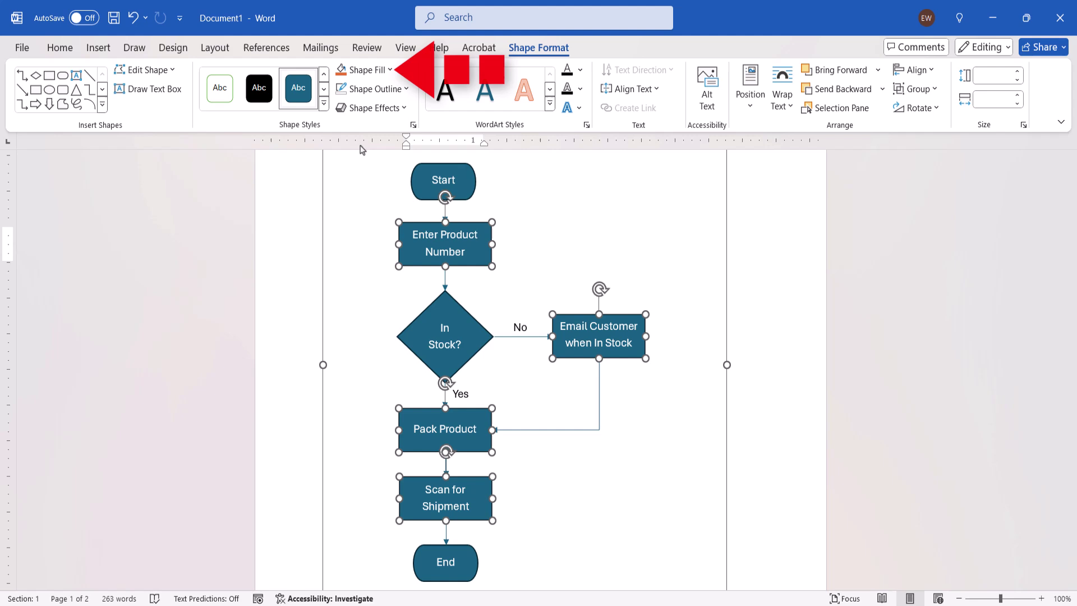
click(390, 69)
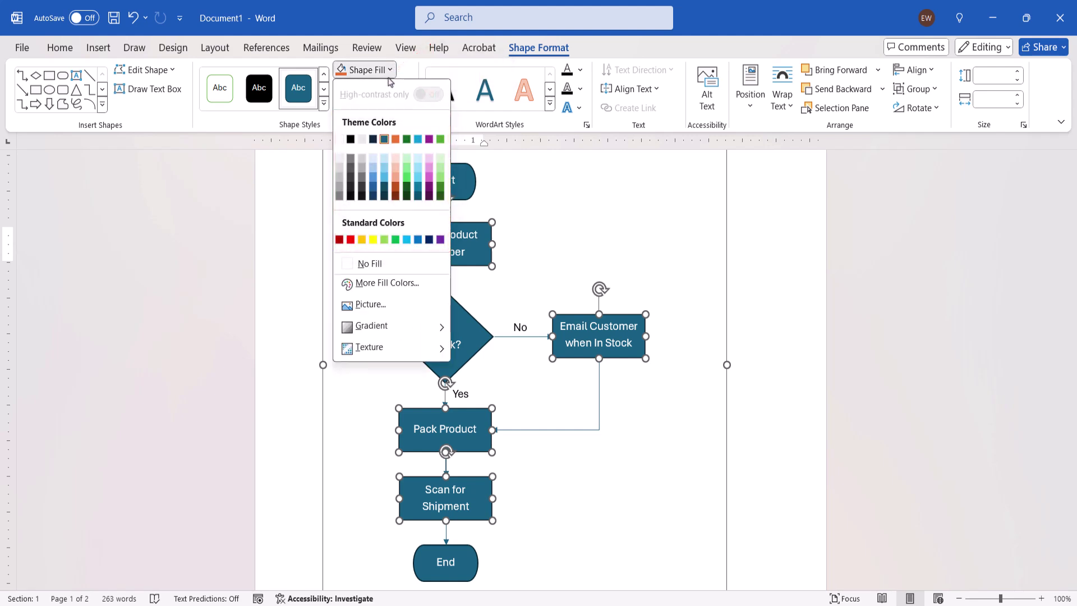
click(442, 193)
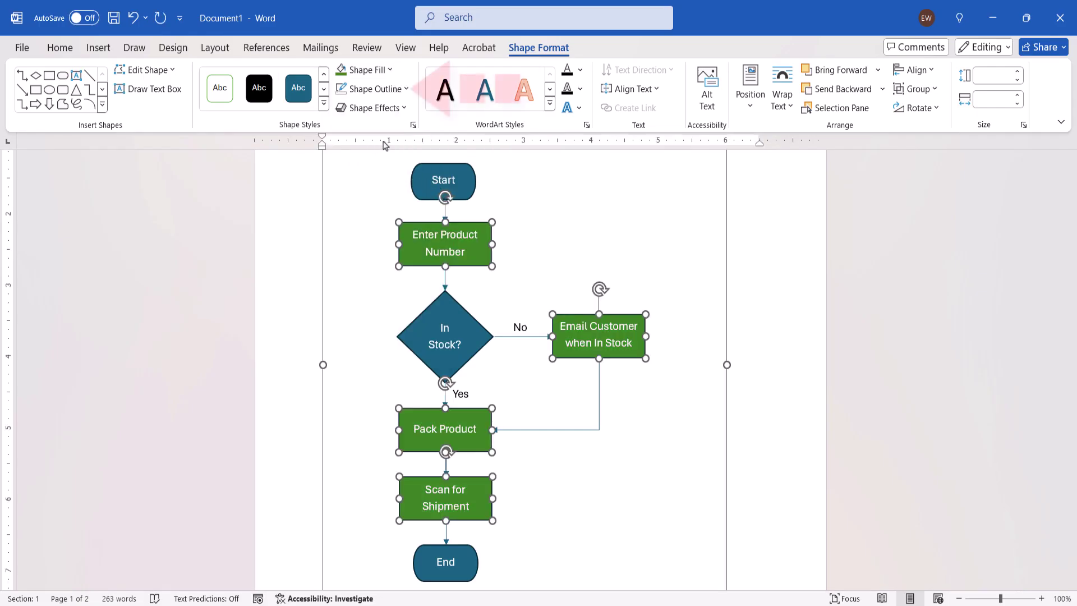
click(406, 90)
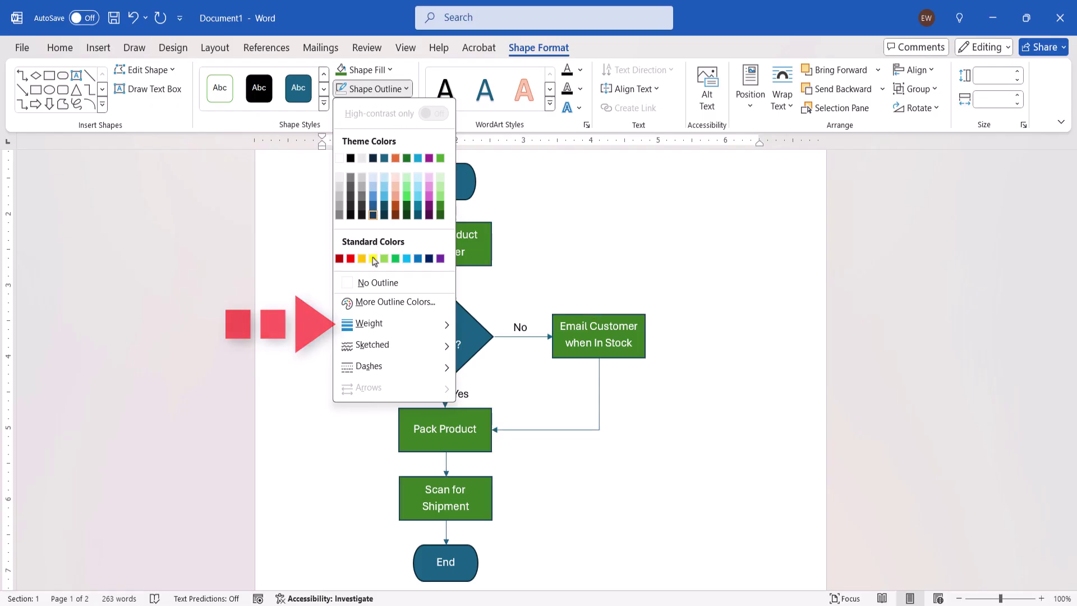
Step: Give the green process boxes the first Preset effect in the second row
mouse_move(406, 327)
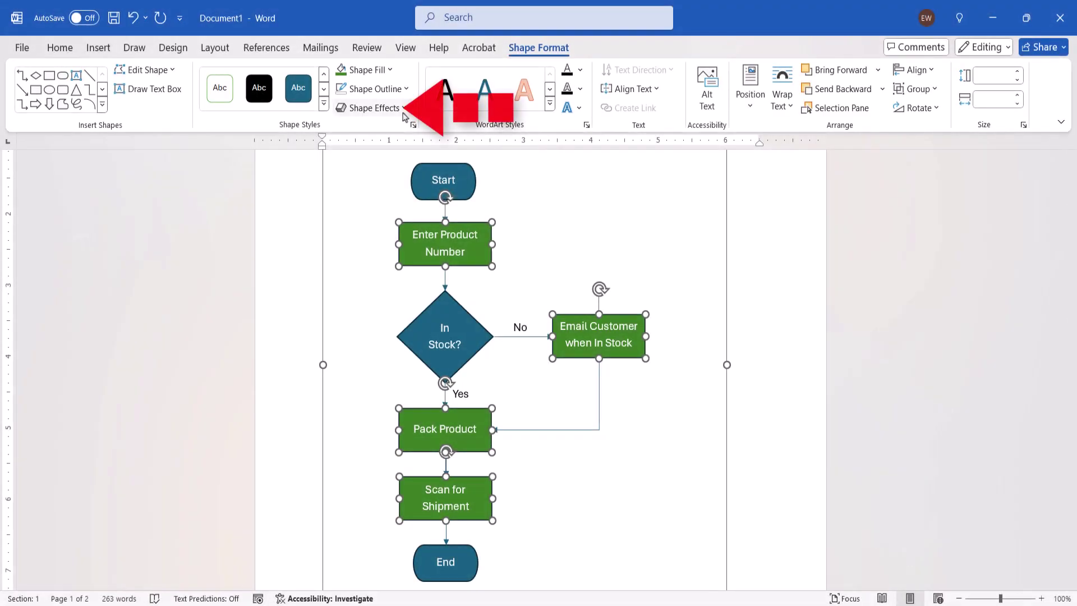
click(404, 108)
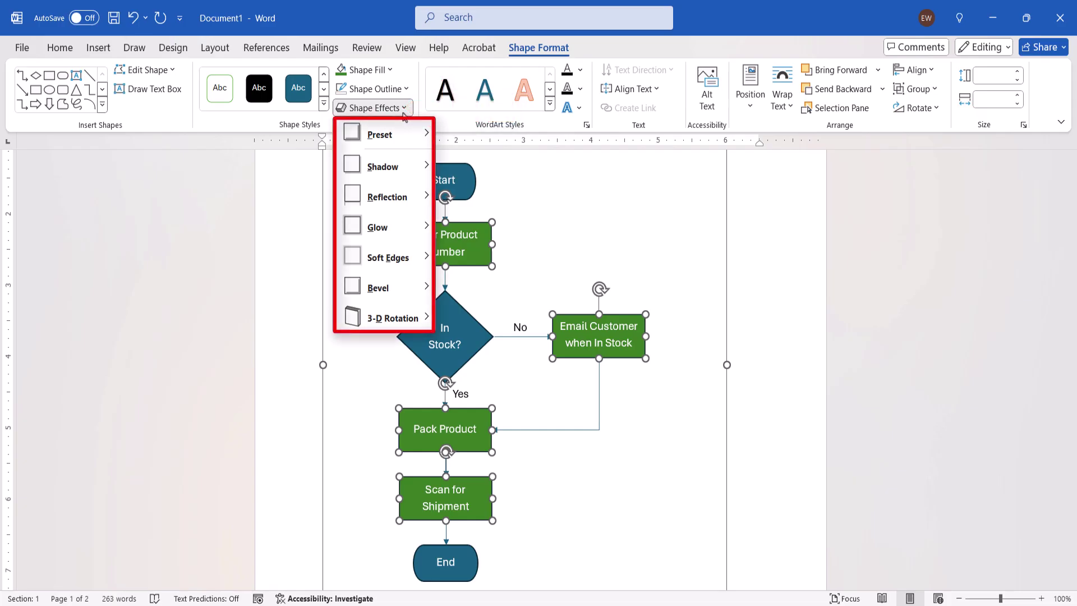
mouse_move(409, 135)
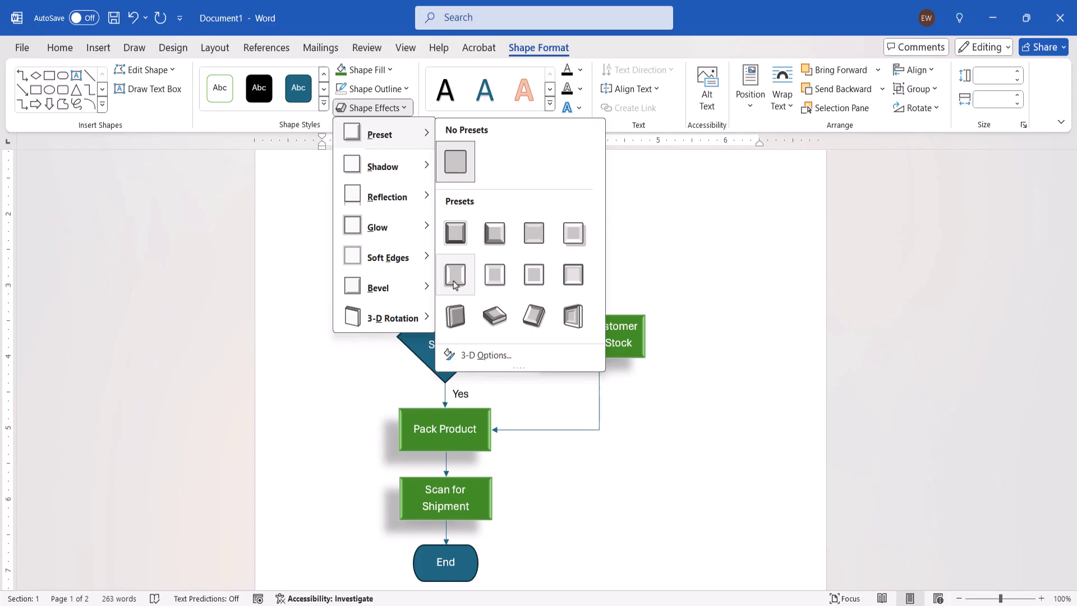
click(455, 279)
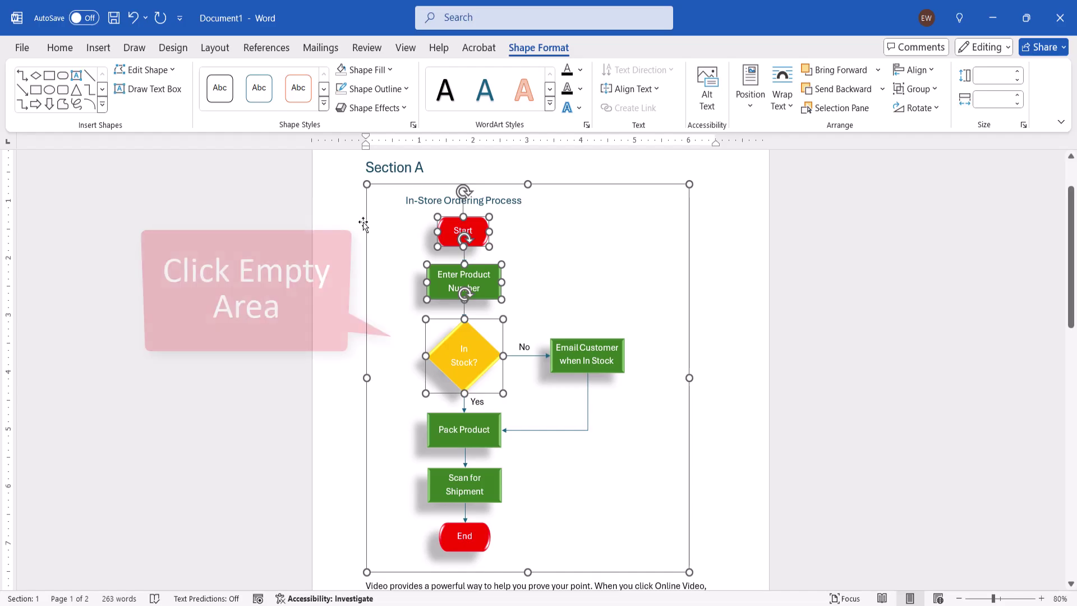
Step: Fill the drawing canvas with White, Background 1, Darker 5%
click(388, 234)
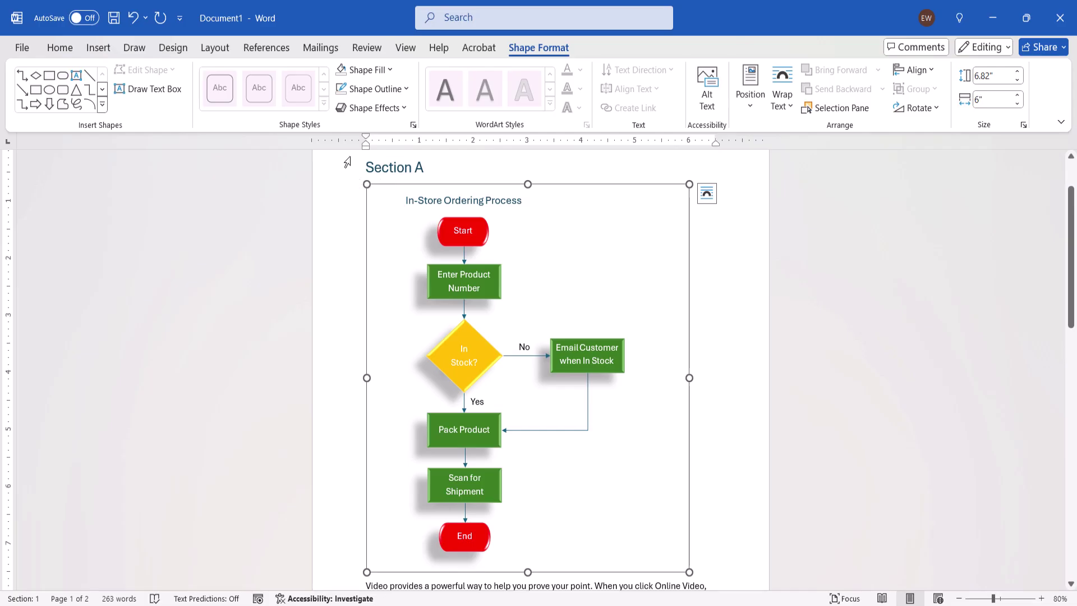
click(391, 70)
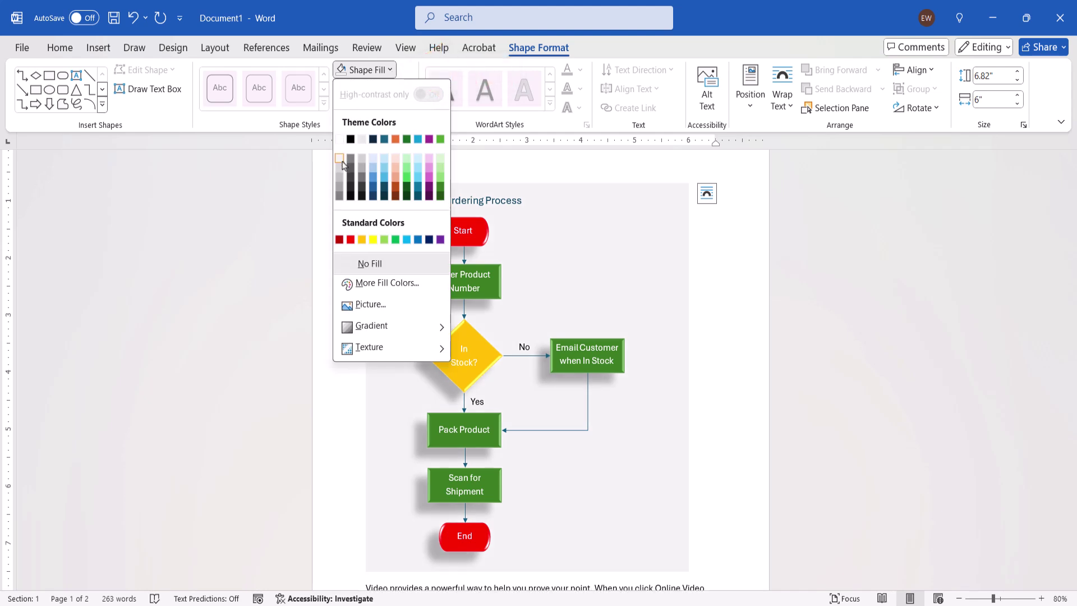
click(342, 161)
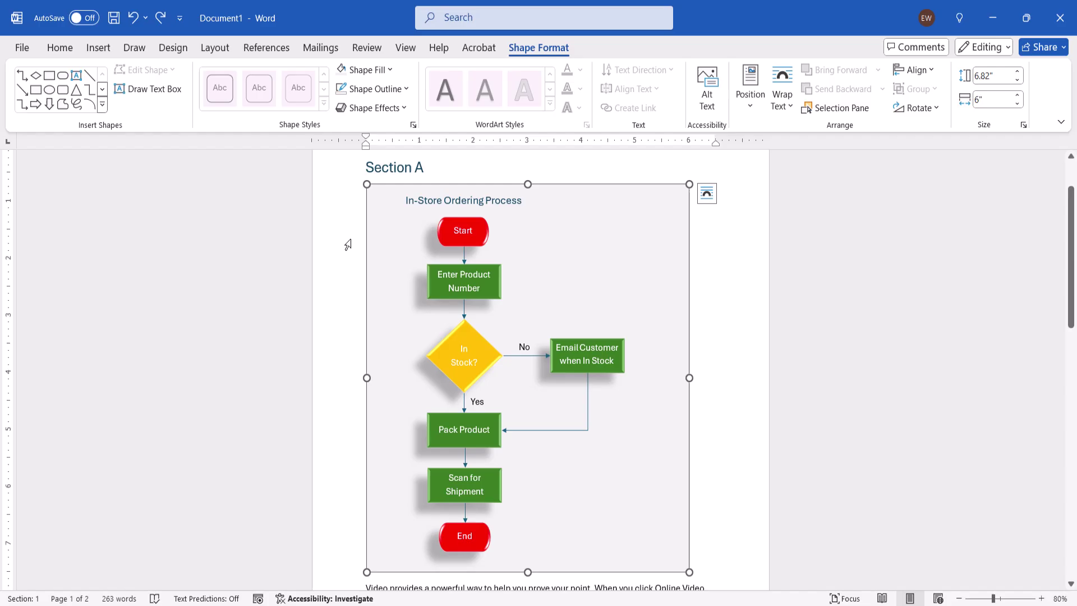
Step: Narrow the drawing canvas to about 5.35 inches wide by pulling its right edge in
right_click(583, 183)
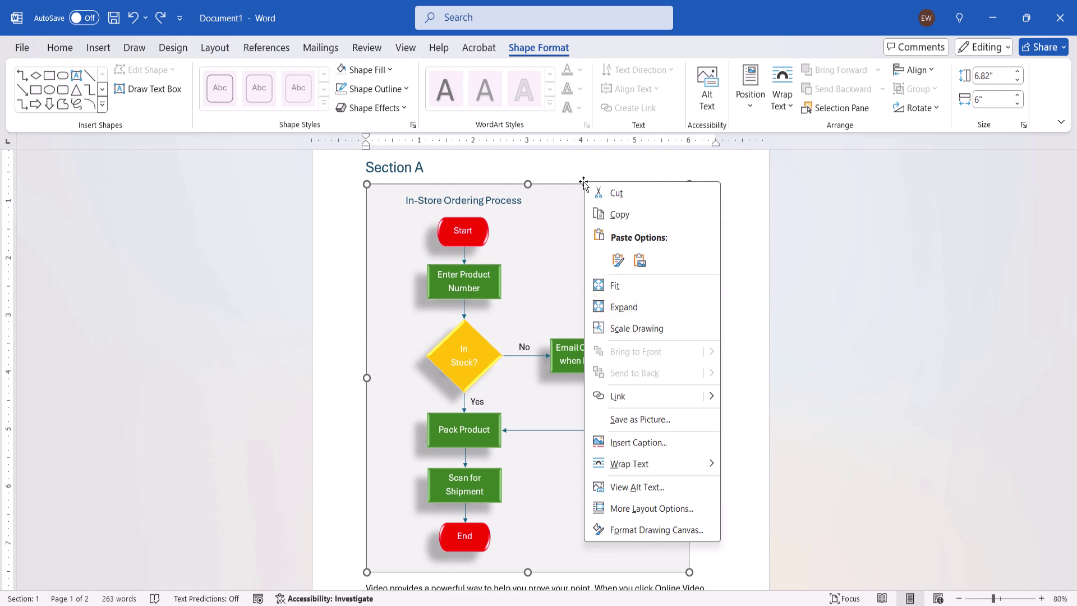
key(Escape)
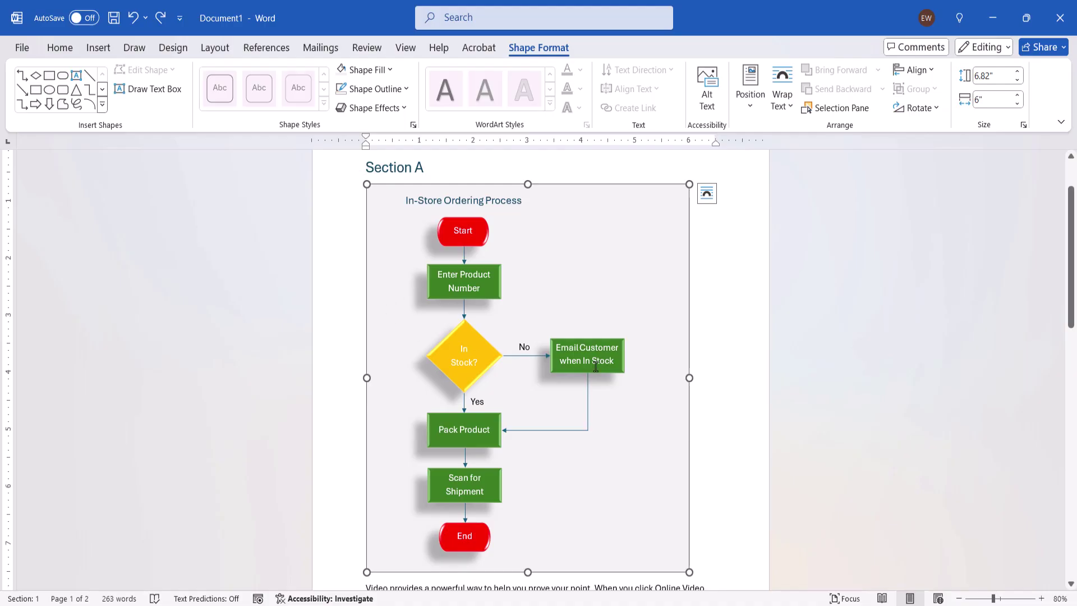
drag(690, 378, 654, 381)
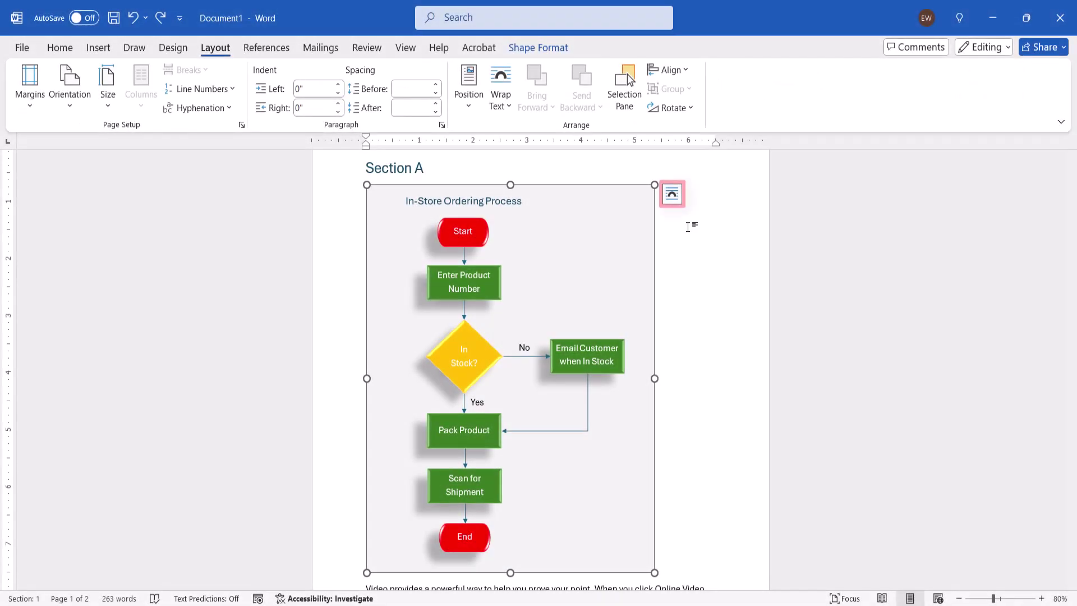
Step: Set the flowchart canvas to Square wrapping and move it below the 'Video provides a powerful way…' paragraph
click(670, 195)
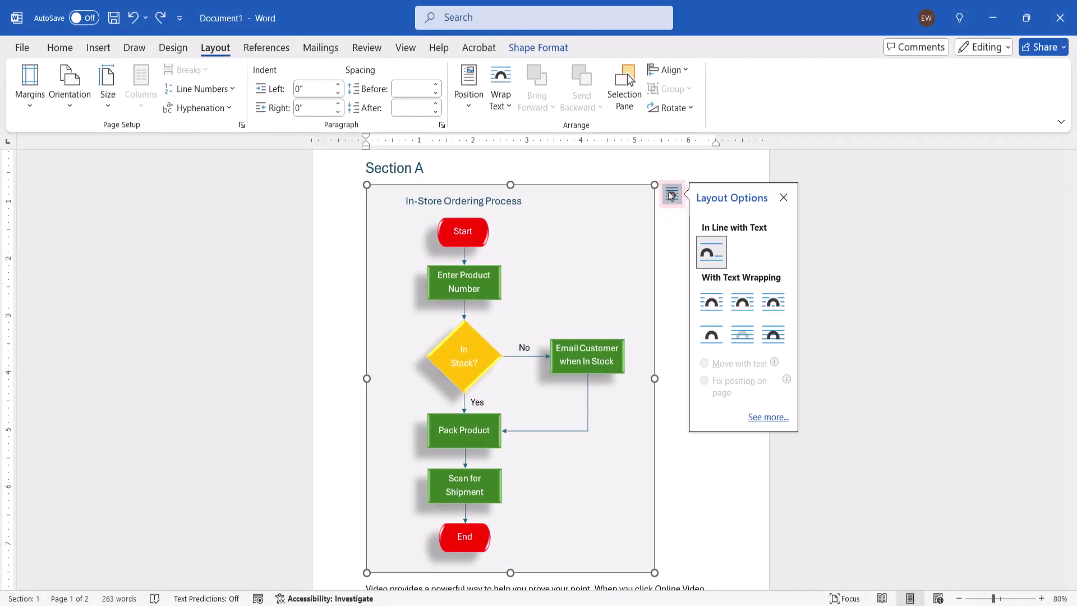
click(710, 303)
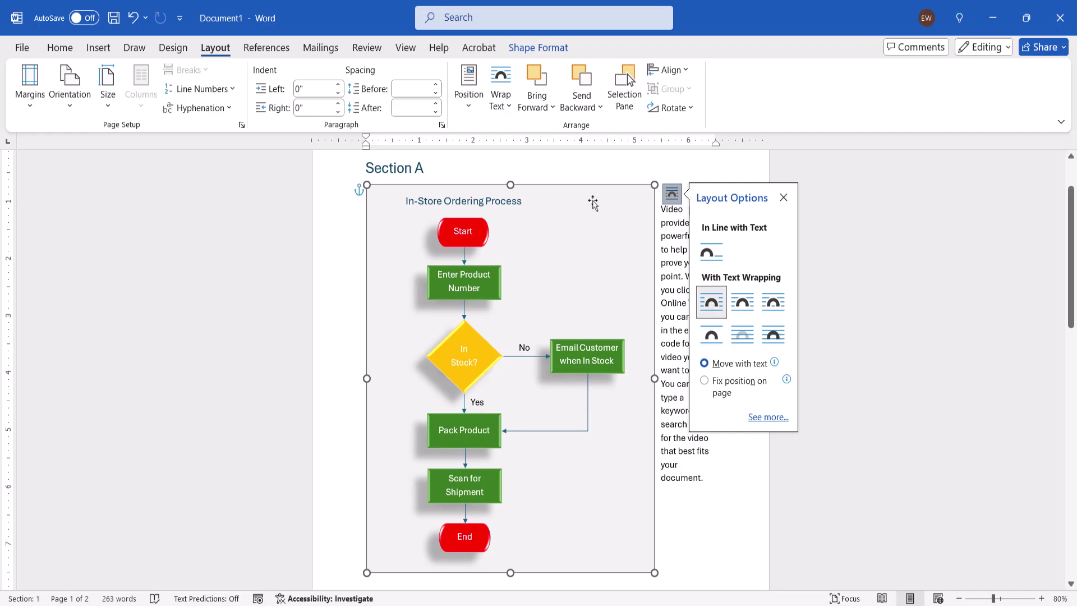
drag(583, 185, 609, 253)
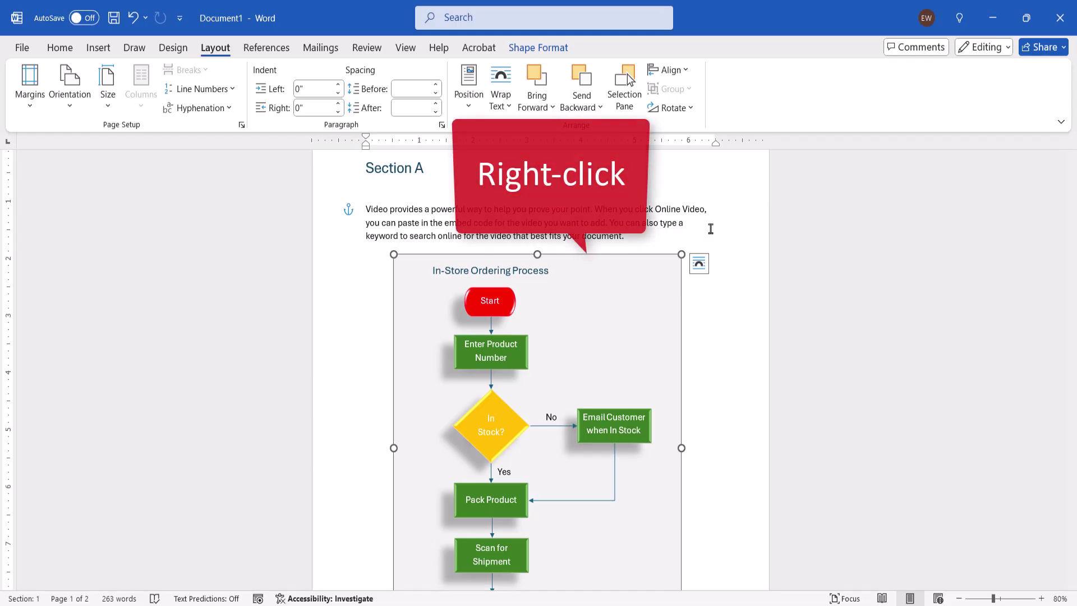
Step: Bring up Insert Caption for the flowchart canvas, proposing 'Figure 1' below it
right_click(626, 257)
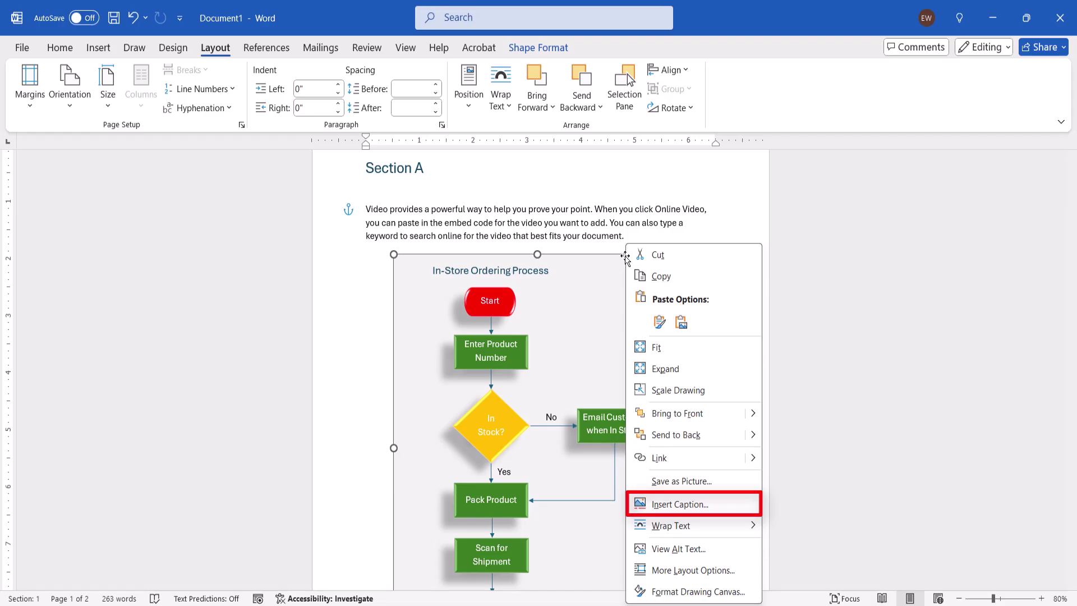
click(639, 507)
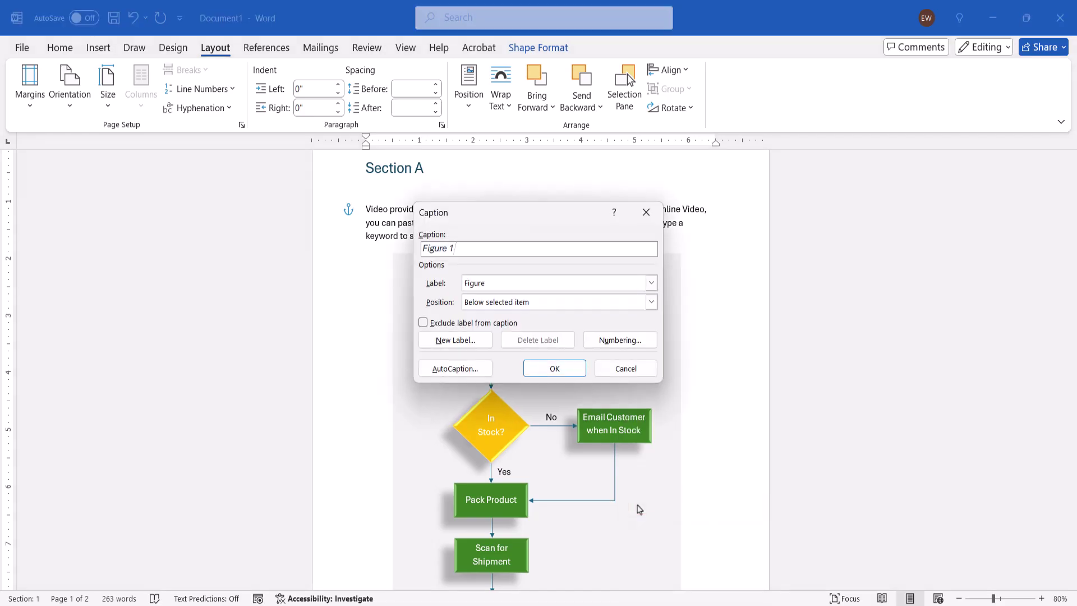